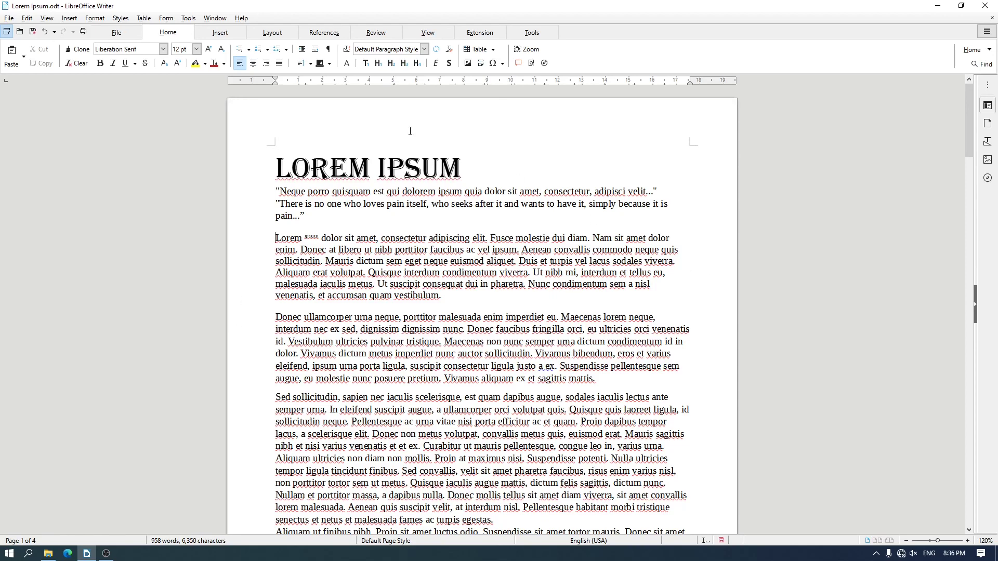
# - Show the formatting marks and try a left indent of about 2.4 cm on the first body paragraph, returning it to the margin
pyautogui.click(329, 51)
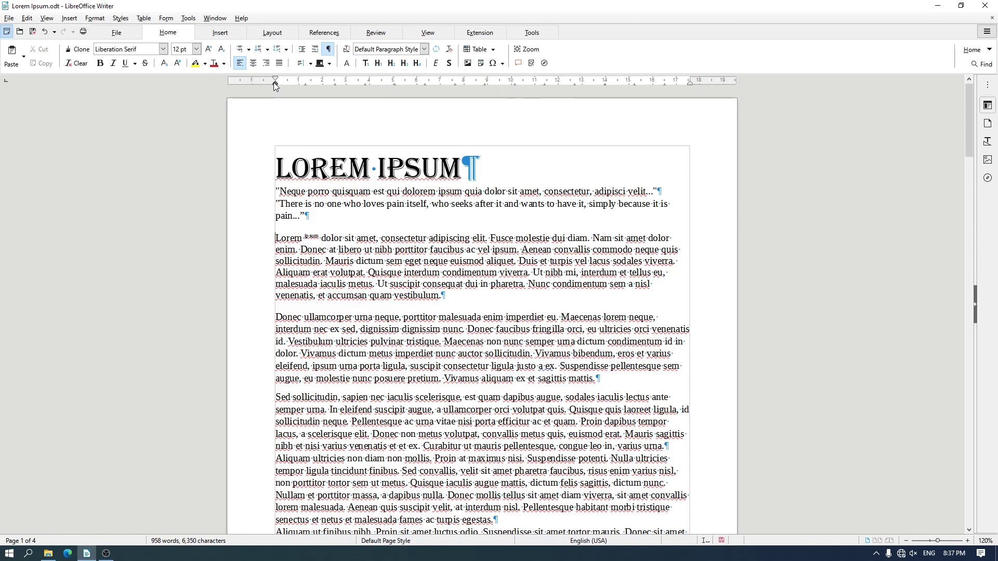
pyautogui.moveTo(275, 82); pyautogui.dragTo(331, 87)
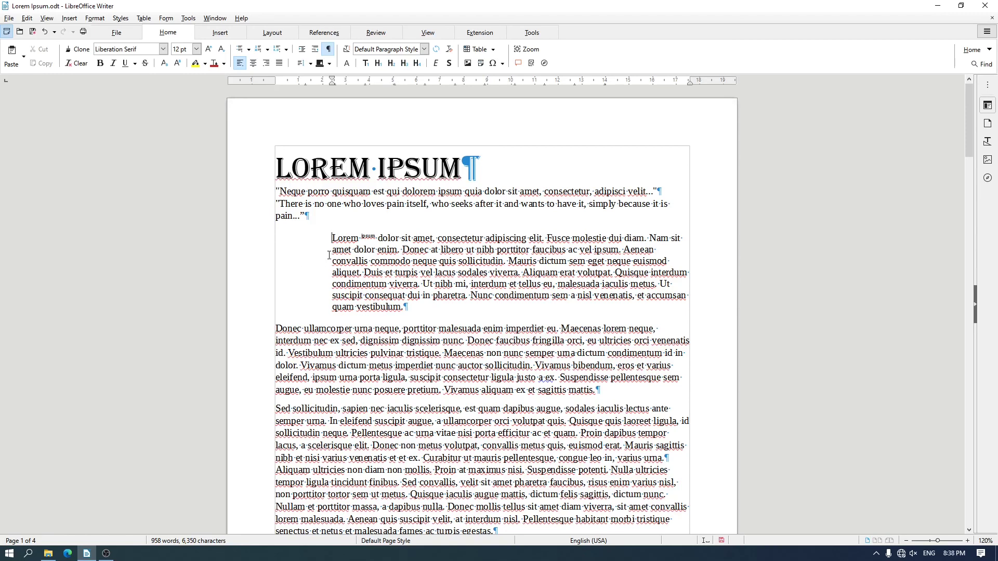
pyautogui.moveTo(332, 82); pyautogui.dragTo(276, 88)
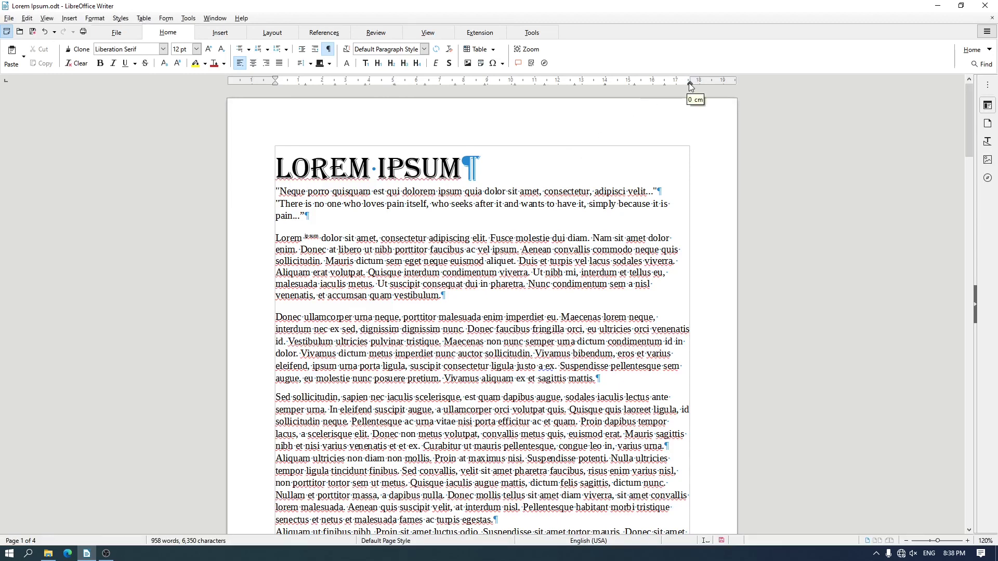
# - Justify the first body paragraph while trying a right indent at about 13 cm on the ruler, and return that indent to the margin
pyautogui.moveTo(689, 83); pyautogui.dragTo(580, 102)
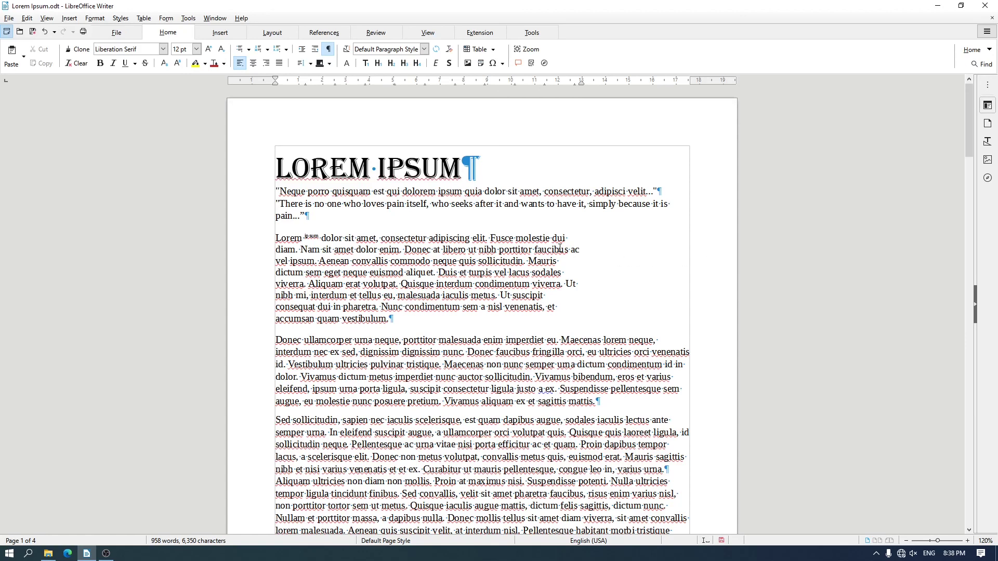
pyautogui.click(279, 63)
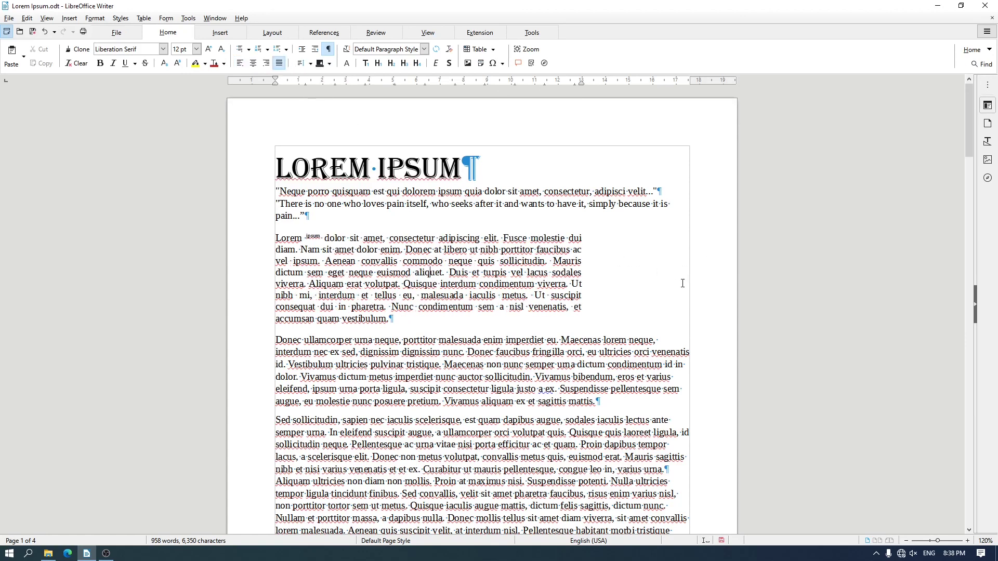
pyautogui.moveTo(584, 84)
pyautogui.mouseDown()
pyautogui.moveTo(689, 87)
pyautogui.moveTo(690, 99)
pyautogui.mouseUp()
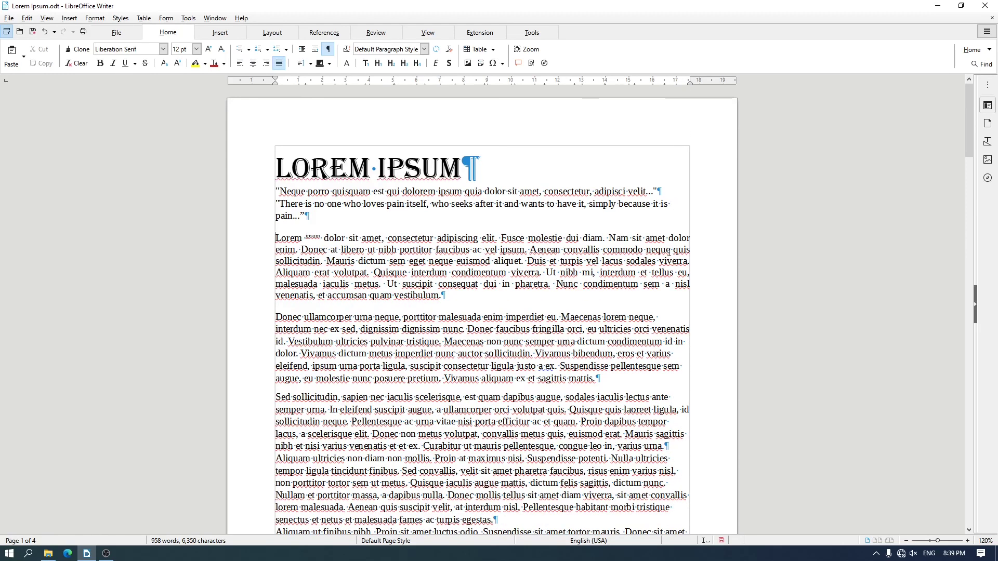
# - Increase the first body paragraph's indent by three levels and decrease it by three levels back to the margin
pyautogui.click(301, 51)
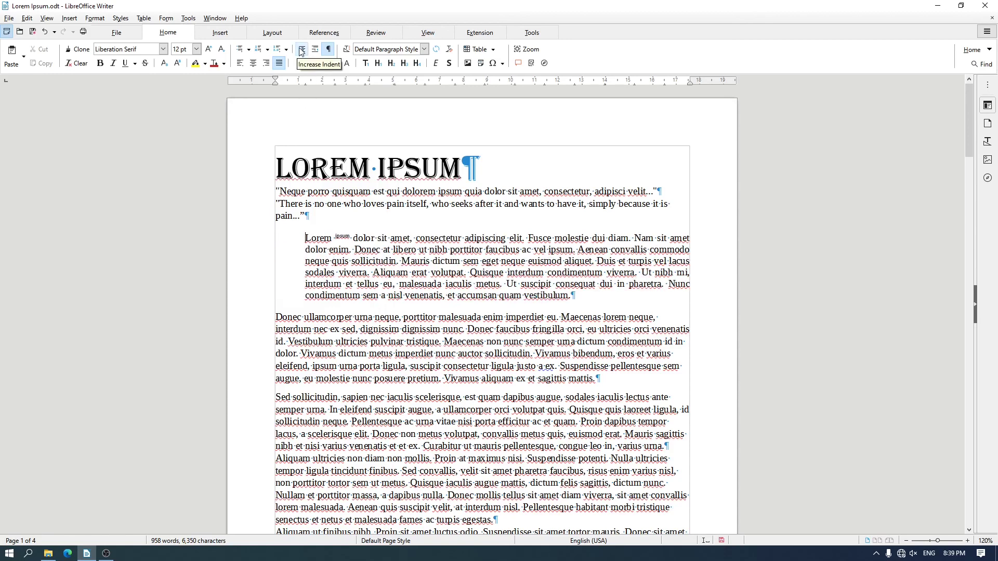
pyautogui.click(301, 51)
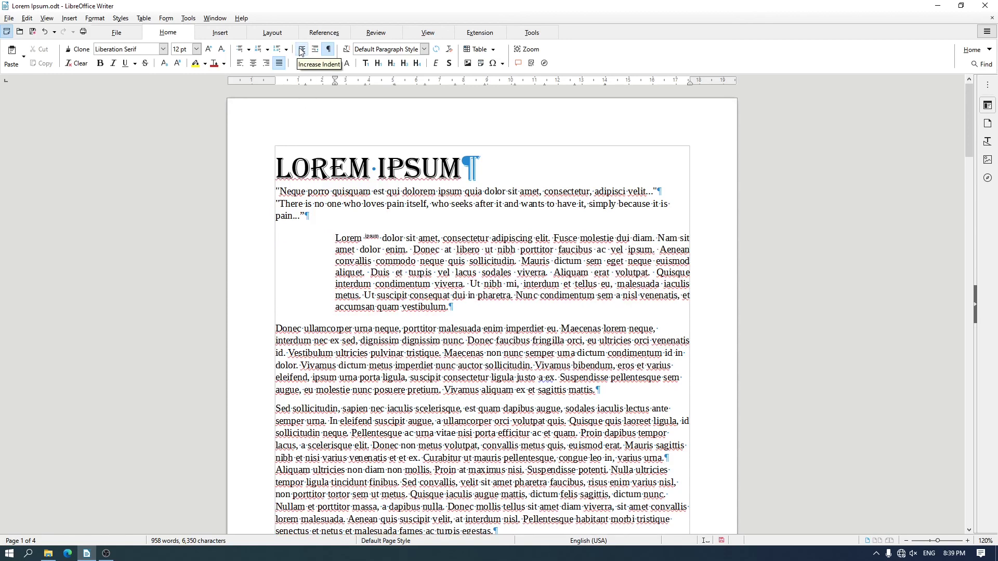
pyautogui.click(301, 51)
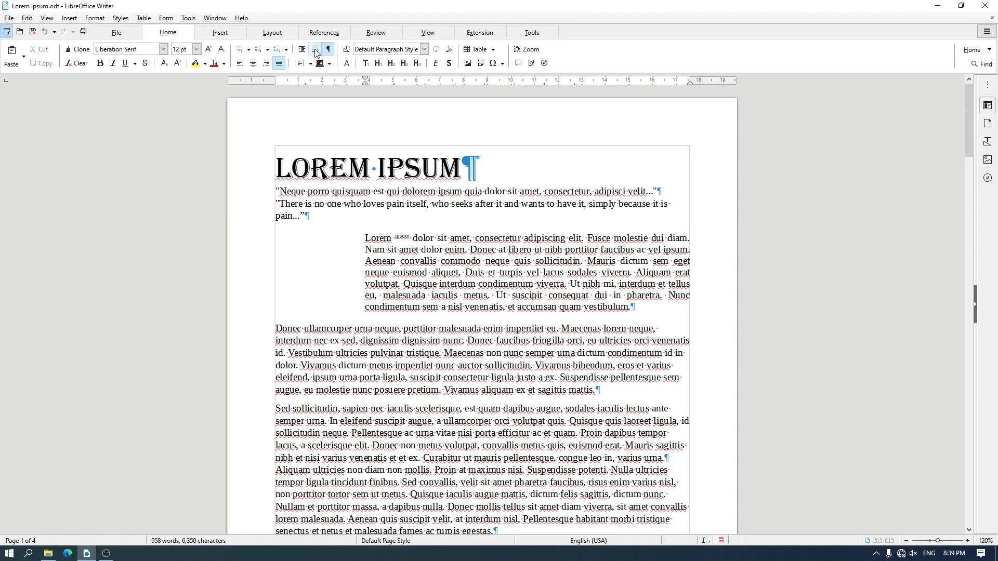
pyautogui.click(316, 50)
pyautogui.click(315, 51)
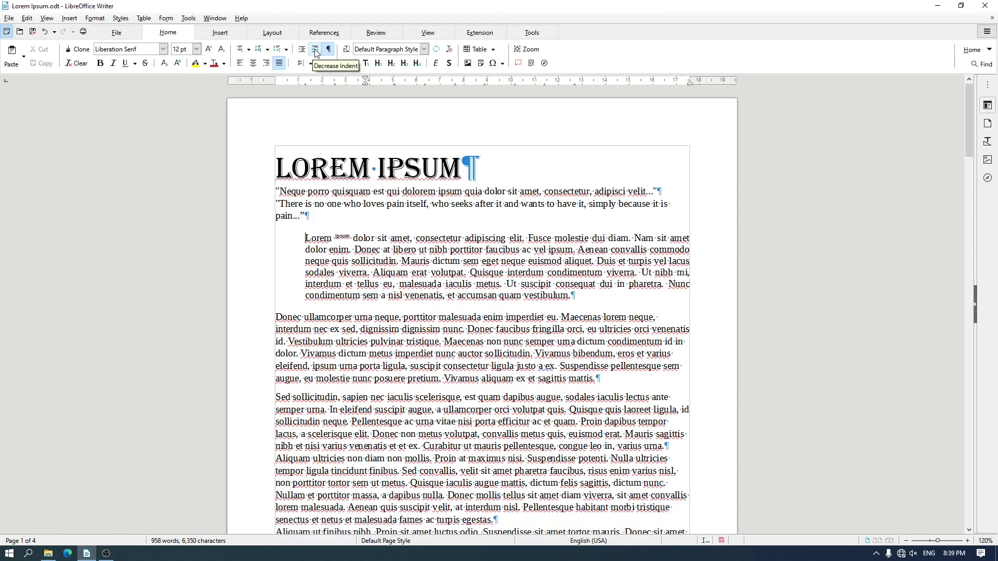
pyautogui.click(315, 50)
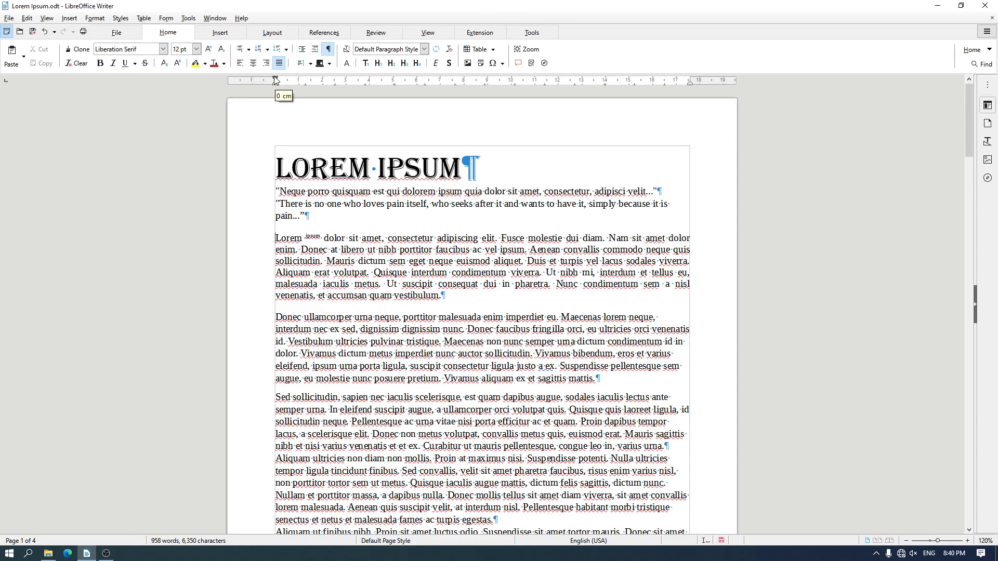
# - Try a first-line indent of about 1.6 cm on the first body paragraph and return it to 0 cm
pyautogui.moveTo(275, 78); pyautogui.dragTo(312, 79)
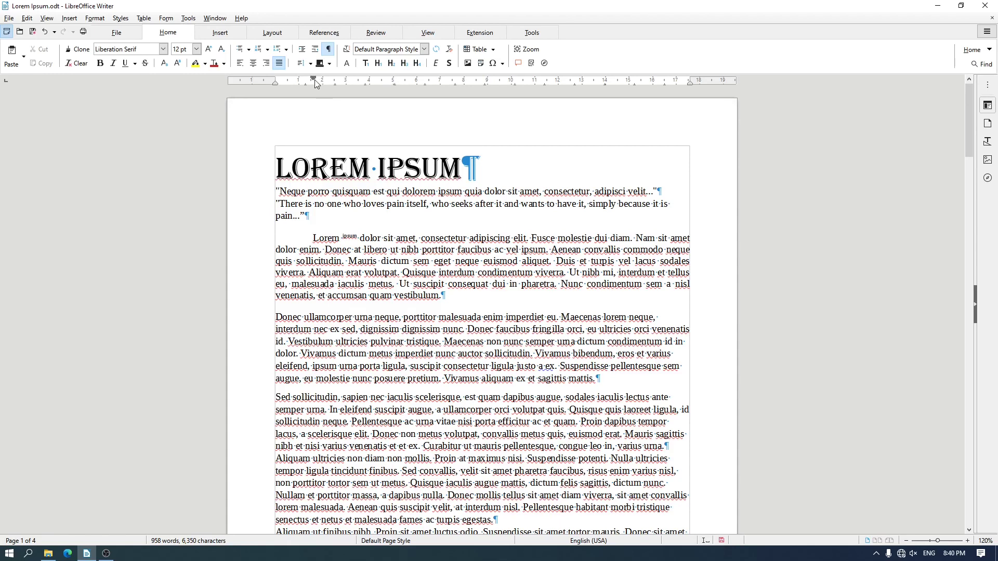
pyautogui.moveTo(314, 79); pyautogui.dragTo(275, 79)
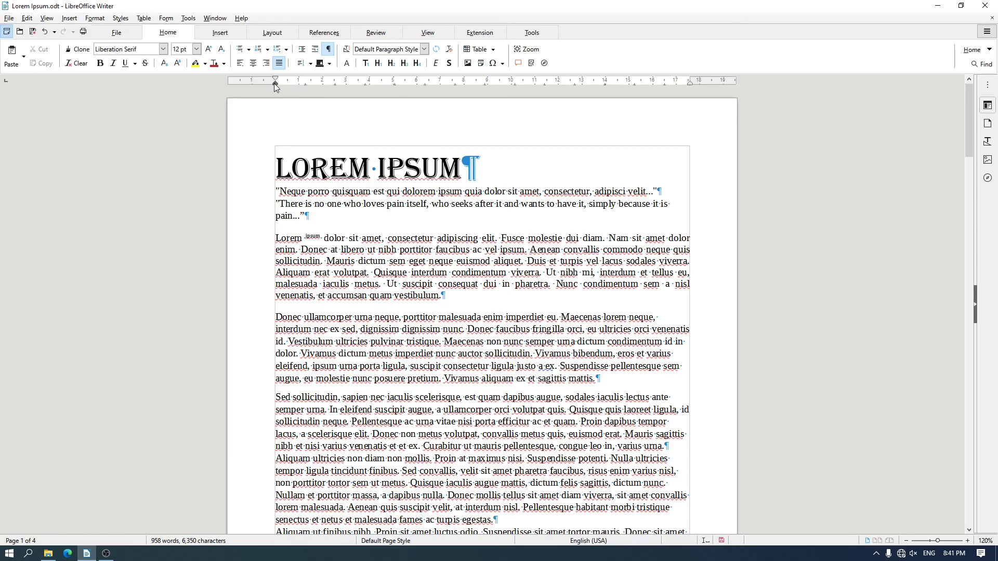
# - Give the first body paragraph a hanging indent of about 4.1 cm, keeping its first line at the margin
pyautogui.moveTo(275, 86); pyautogui.dragTo(321, 88)
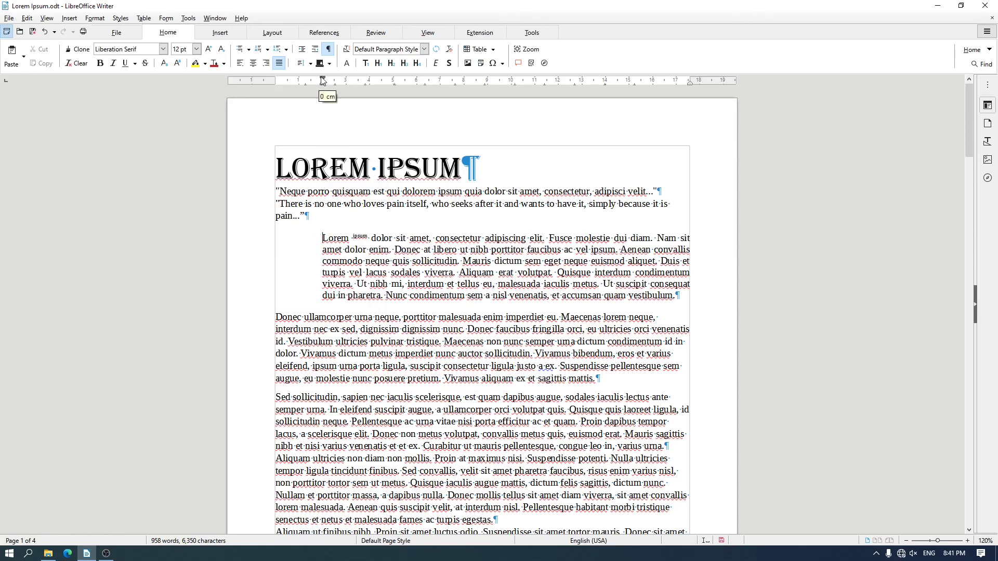
pyautogui.moveTo(323, 80); pyautogui.dragTo(276, 81)
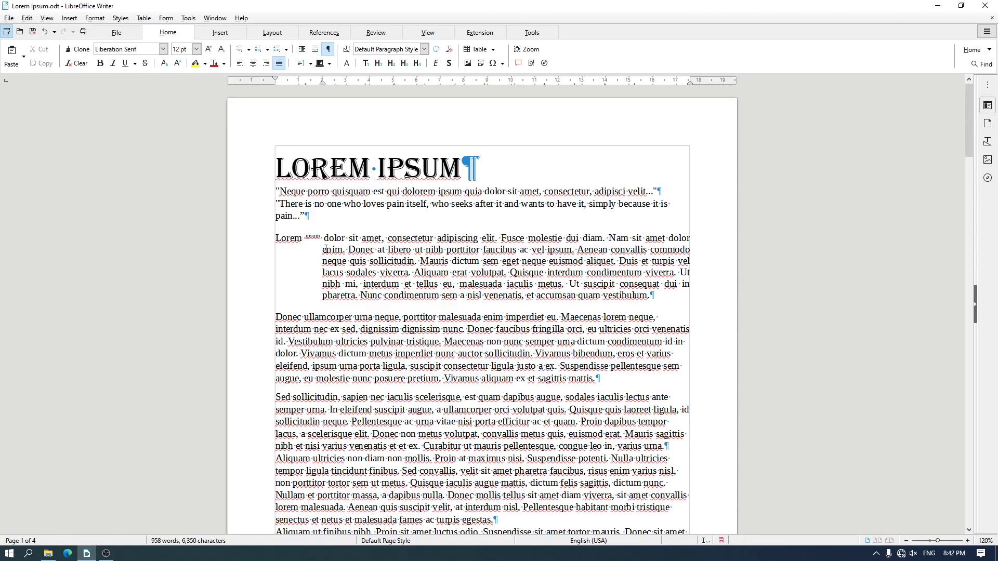
pyautogui.moveTo(322, 86)
pyautogui.mouseDown()
pyautogui.moveTo(357, 87)
pyautogui.moveTo(322, 82)
pyautogui.mouseUp()
pyautogui.moveTo(322, 82); pyautogui.dragTo(372, 82)
pyautogui.moveTo(326, 81); pyautogui.dragTo(276, 80)
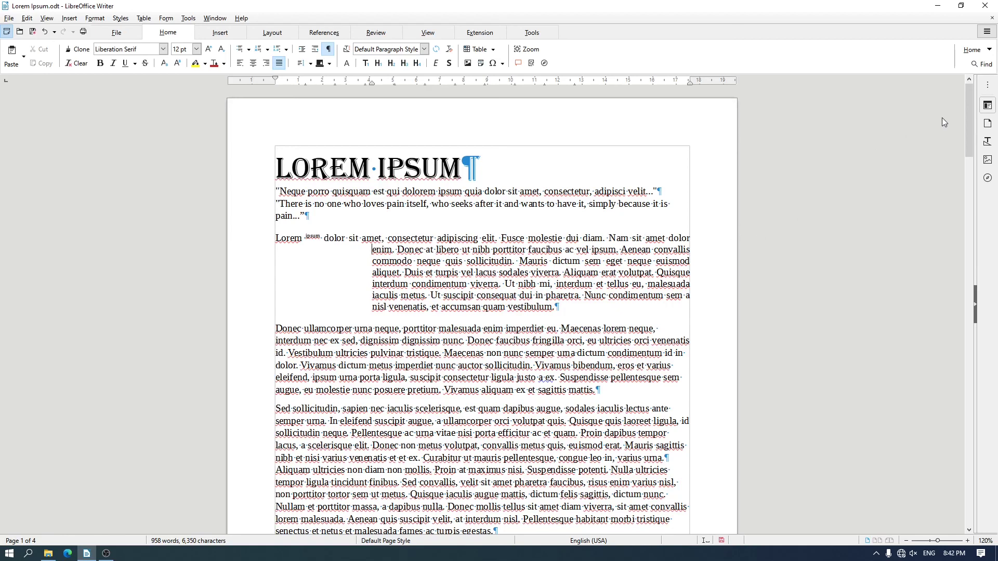
# - Show the paragraph properties and increase the before-text indent three levels, reducing it three levels to 3.81 cm
pyautogui.click(985, 109)
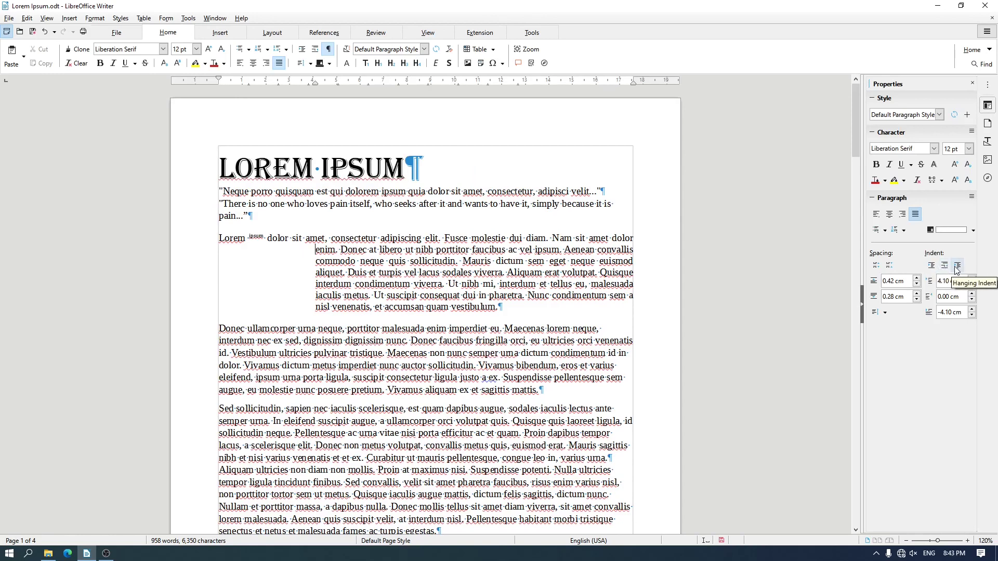
pyautogui.click(931, 267)
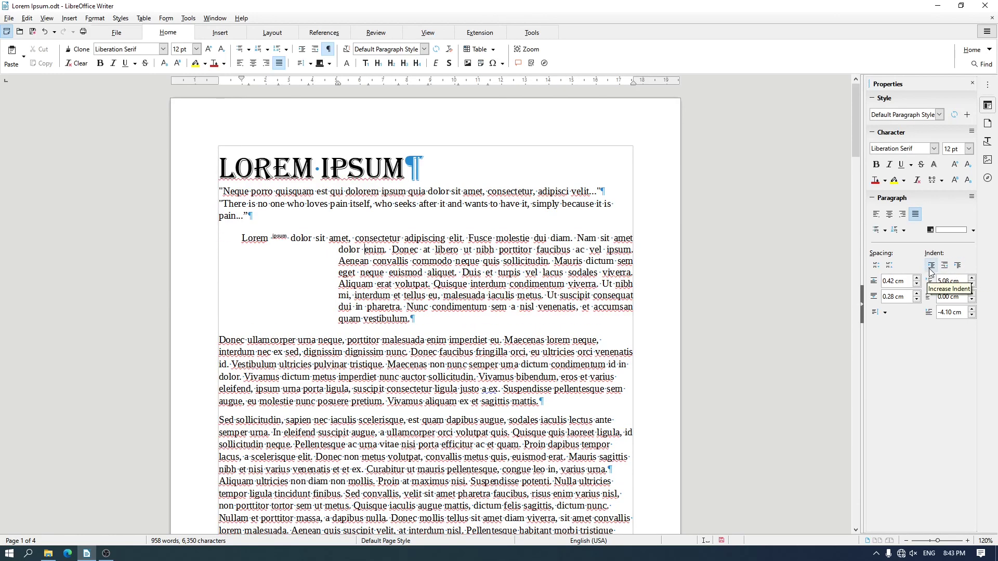
pyautogui.click(931, 267)
pyautogui.click(933, 267)
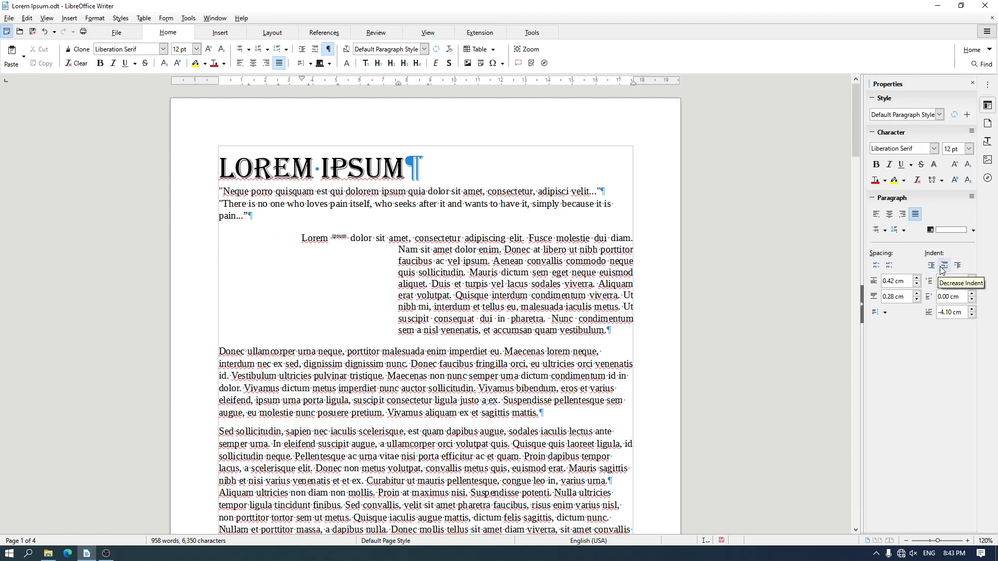
pyautogui.click(942, 266)
pyautogui.click(942, 266)
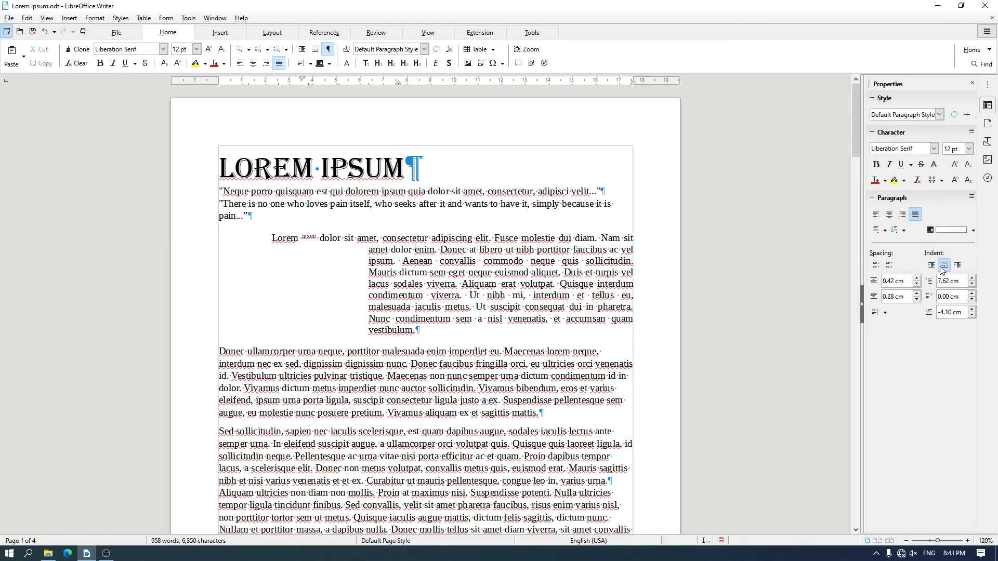
pyautogui.click(943, 266)
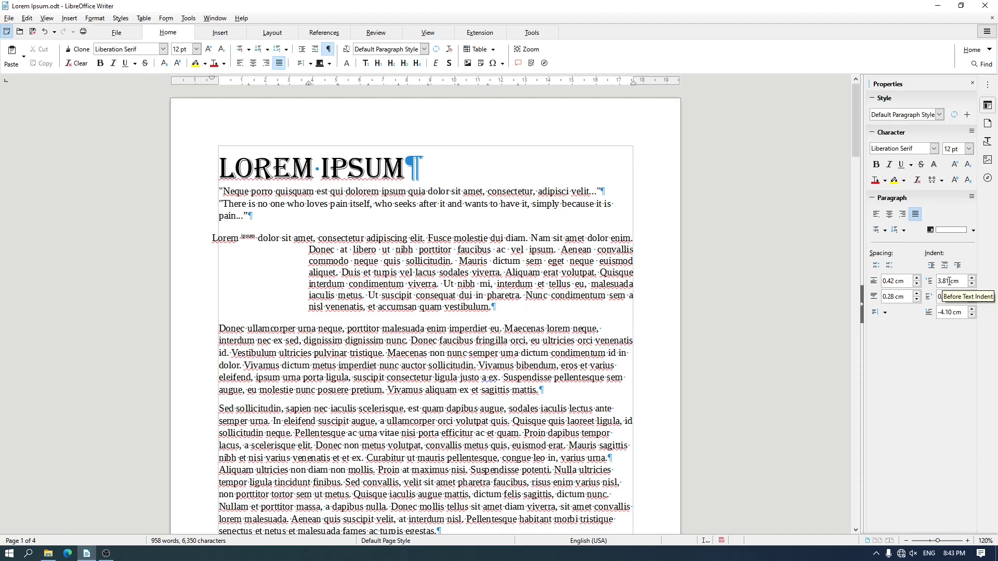
# - Set the paragraph's before-text indent and first-line indent to 0 cm
pyautogui.moveTo(950, 281); pyautogui.dragTo(932, 284)
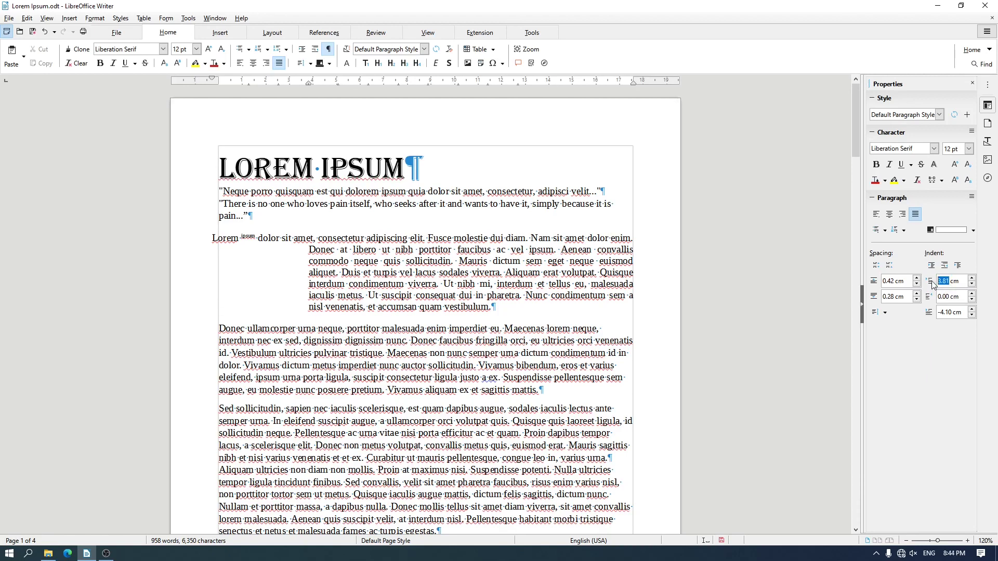
pyautogui.write('0')
pyautogui.press('Return')
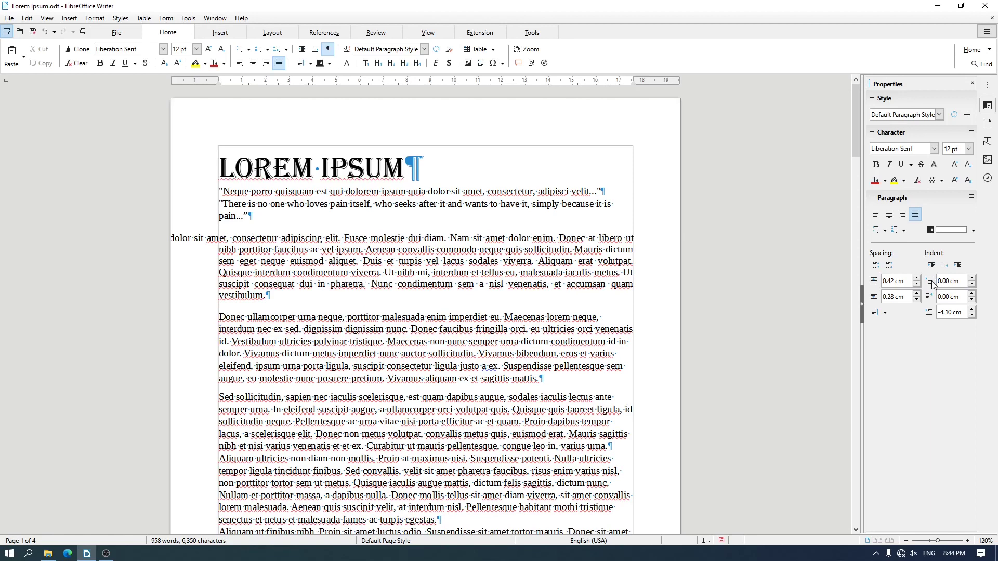
pyautogui.moveTo(952, 313); pyautogui.dragTo(933, 316)
pyautogui.write('0')
pyautogui.press('Return')
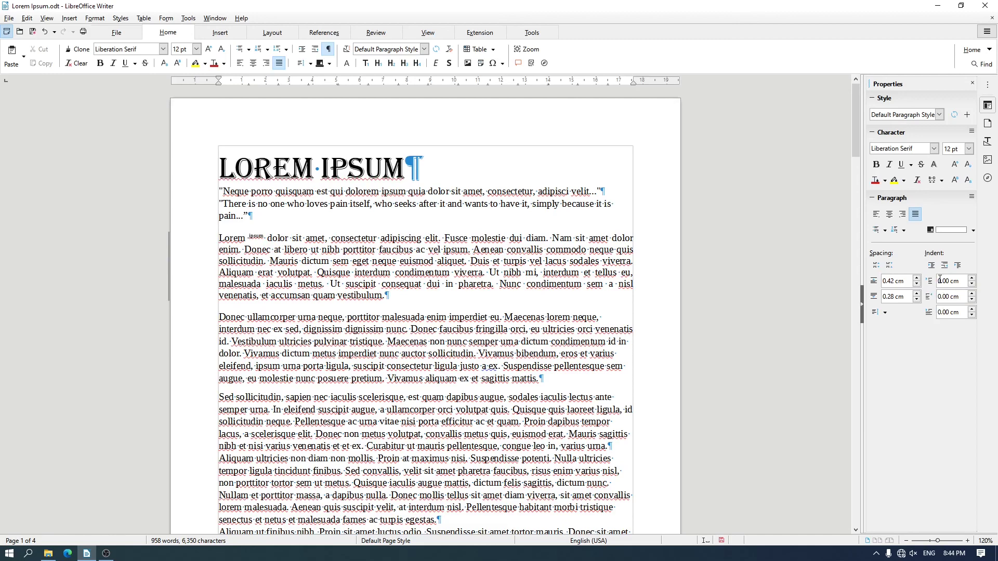
# - Set the paragraph's before-text and after-text indents to 2.50 cm each
pyautogui.press('Delete')
pyautogui.write('5')
pyautogui.press('Return')
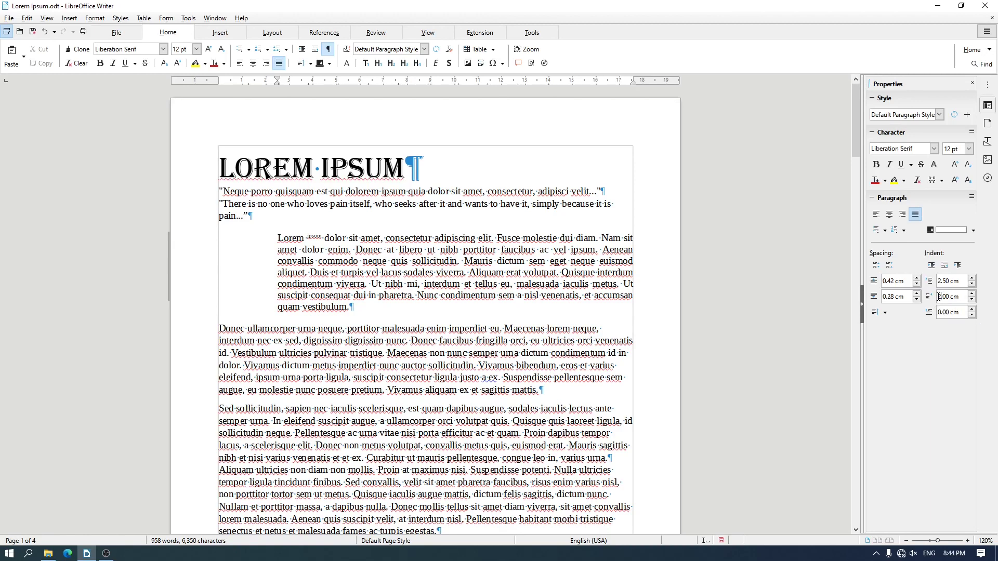
pyautogui.press('Delete')
pyautogui.write('5')
pyautogui.press('Return')
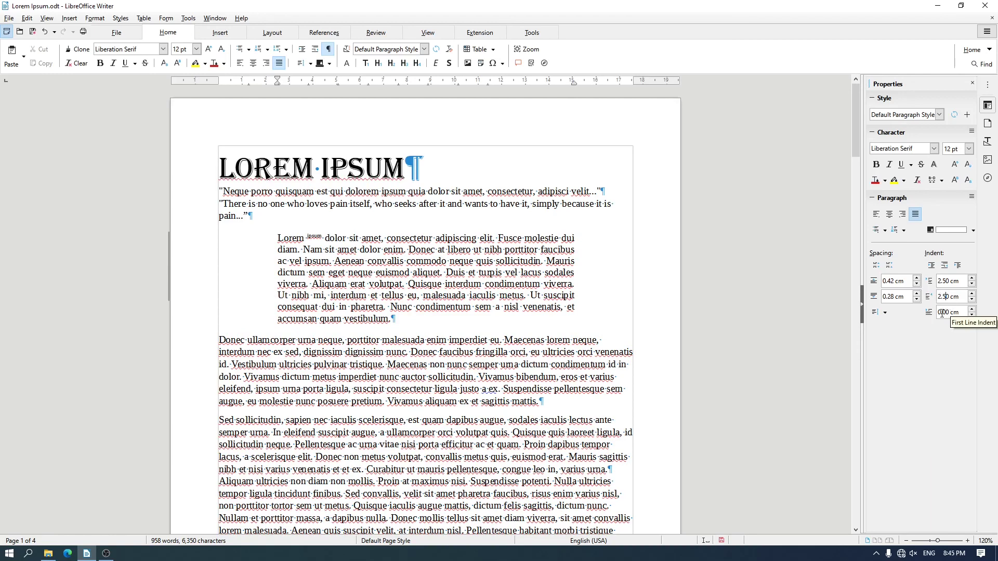
# - Set the paragraph's first-line indent to 2 cm, after trying 1 cm
pyautogui.moveTo(938, 315); pyautogui.dragTo(941, 314)
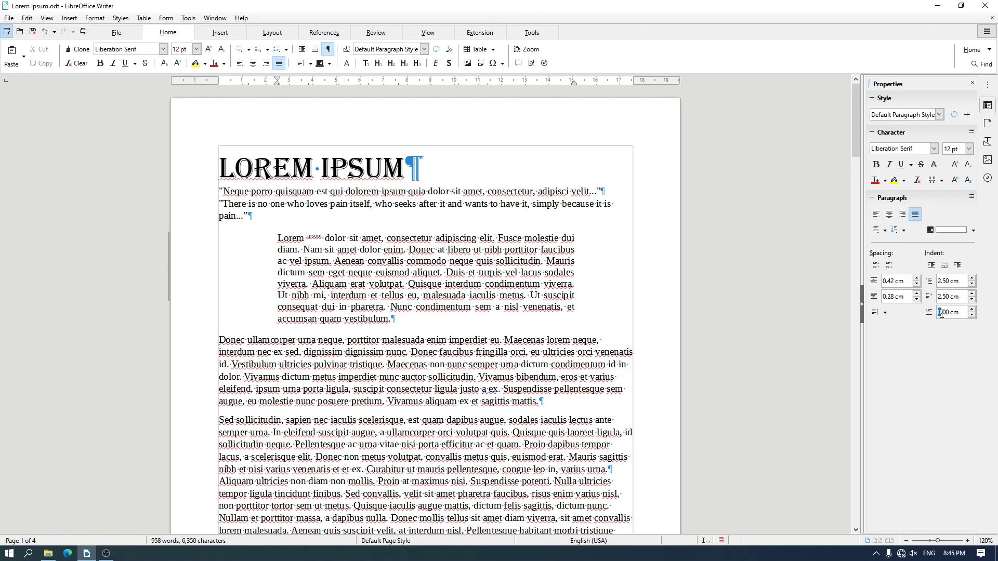
pyautogui.write('1')
pyautogui.press('Return')
pyautogui.press('BackSpace')
pyautogui.write('2')
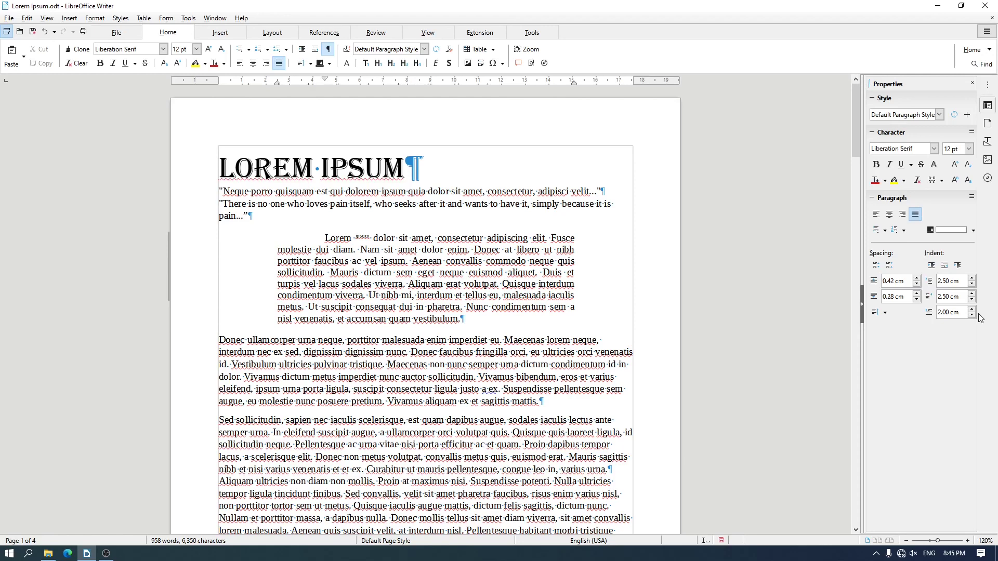
# - Raise the paragraph's first-line indent in small increments to 3.60 cm
pyautogui.press('Up')
pyautogui.press('Up')
pyautogui.press('Up')
pyautogui.press('Up')
pyautogui.press('Up')
pyautogui.press('Up')
pyautogui.press('Up')
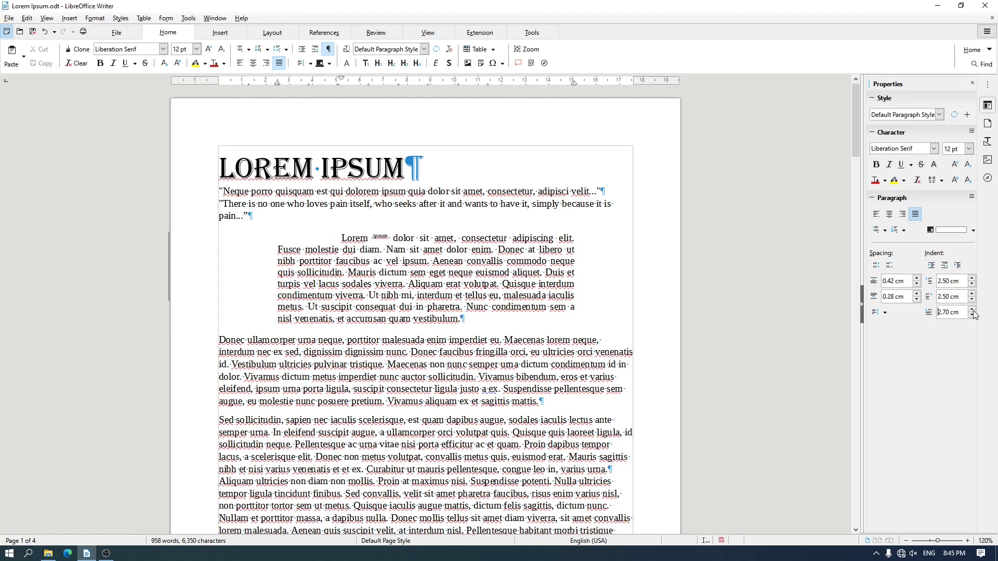
pyautogui.press('Up')
pyautogui.press('Up')
pyautogui.press('Up')
pyautogui.press('Up')
pyautogui.press('Up')
pyautogui.press('Up')
pyautogui.press('Up')
pyautogui.press('Up')
pyautogui.press('Up')
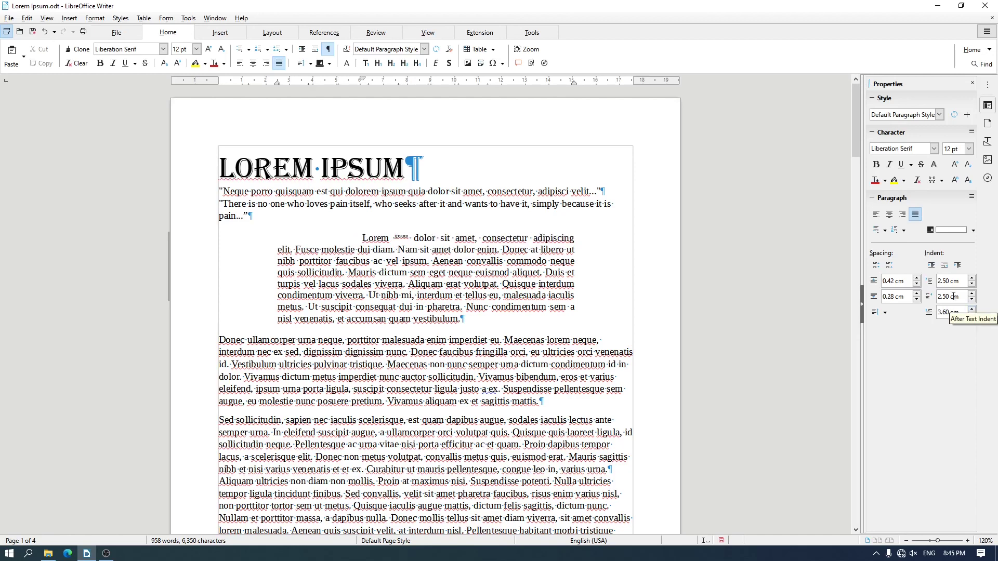
# - Switch the paragraph repeatedly between first-line and hanging indent, ending with the hanging indent applied
pyautogui.click(963, 266)
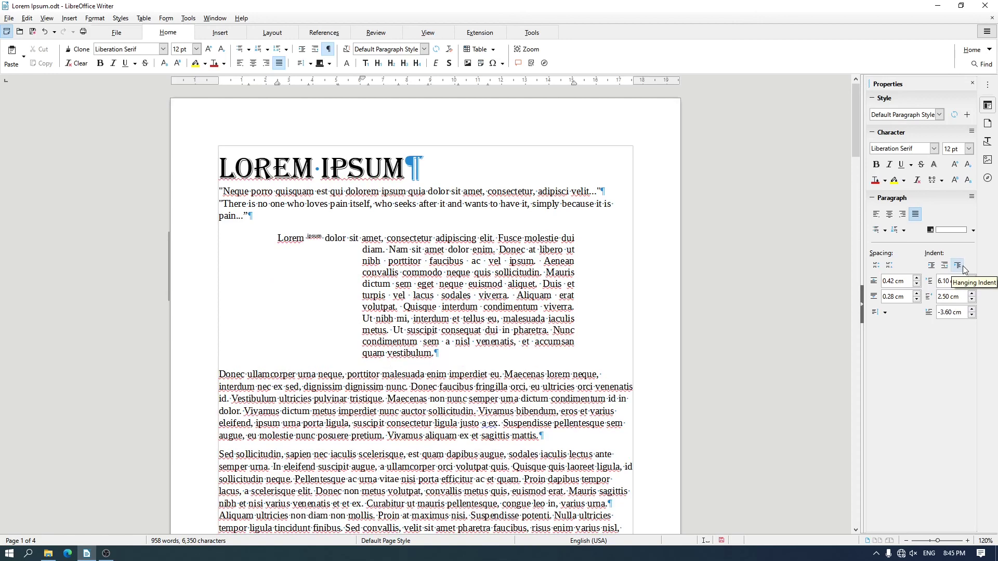
pyautogui.click(963, 266)
pyautogui.click(962, 266)
pyautogui.click(962, 266)
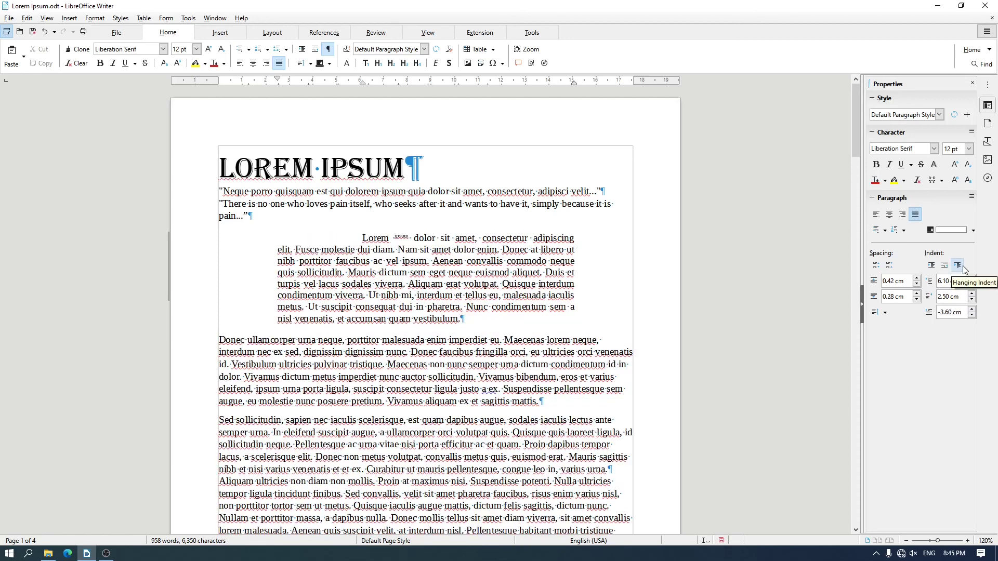
pyautogui.click(962, 266)
pyautogui.click(963, 266)
pyautogui.click(963, 266)
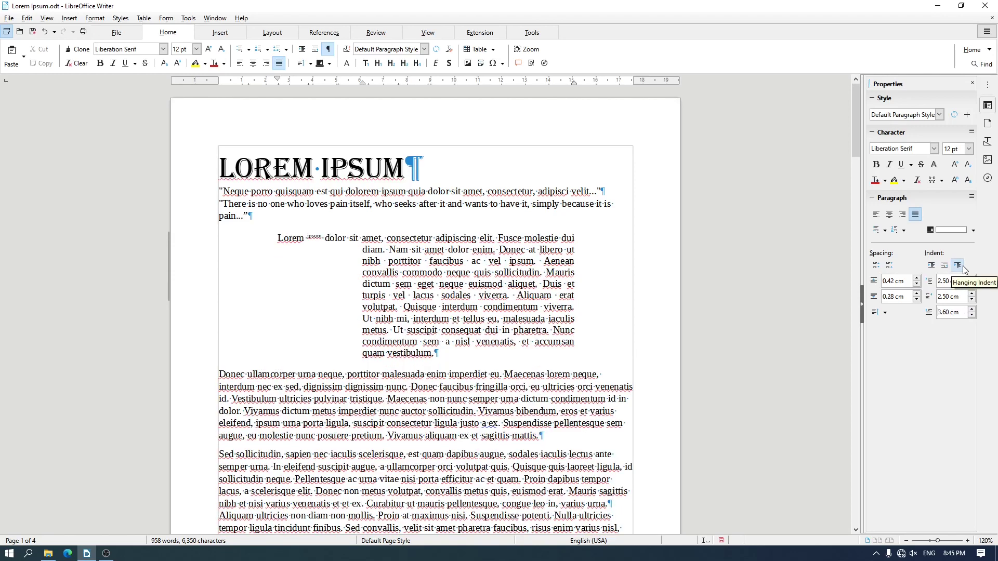